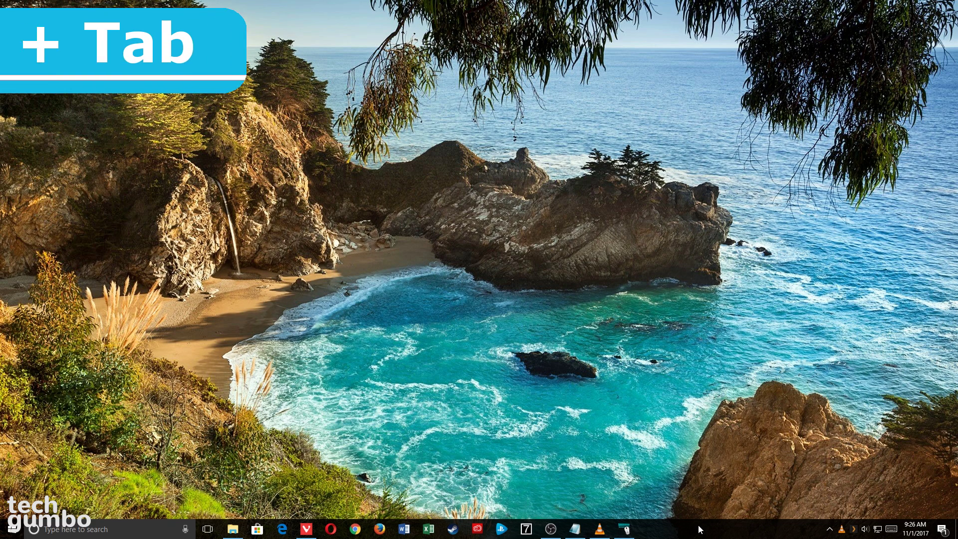
# - Cycle through all the open windows in the window switcher and return to the Desktop folder window
pyautogui.press('super+e')
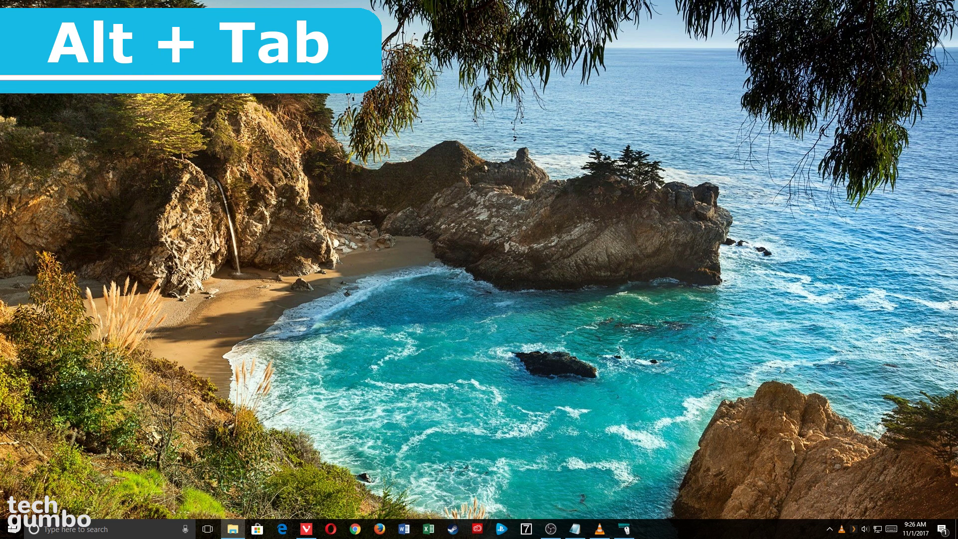
pyautogui.hotkey('alt', 'Tab')
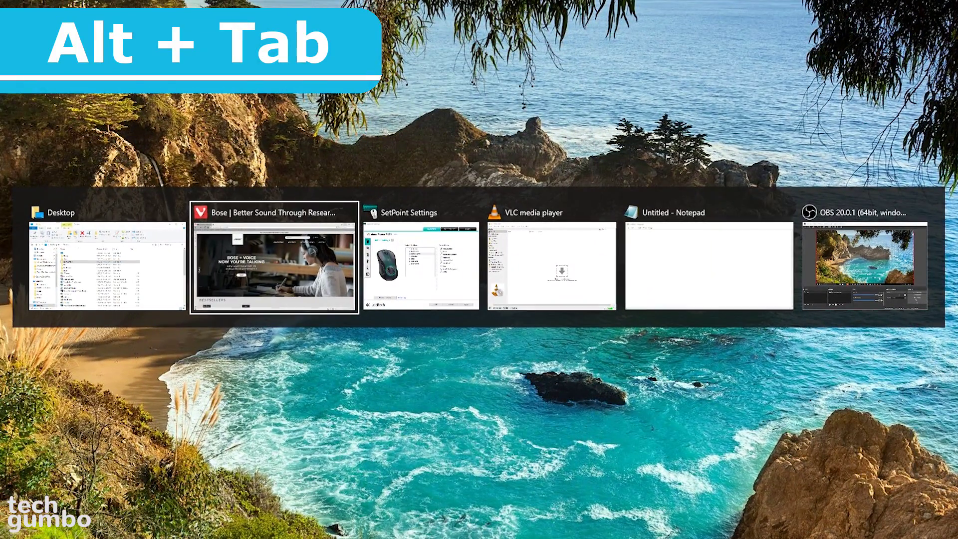
pyautogui.hotkey('alt', 'Tab')
pyautogui.hotkey('alt', 'Tab')
pyautogui.hotkey('alt', 'Tab')
pyautogui.hotkey('alt', 'Tab')
pyautogui.hotkey('alt', 'Tab')
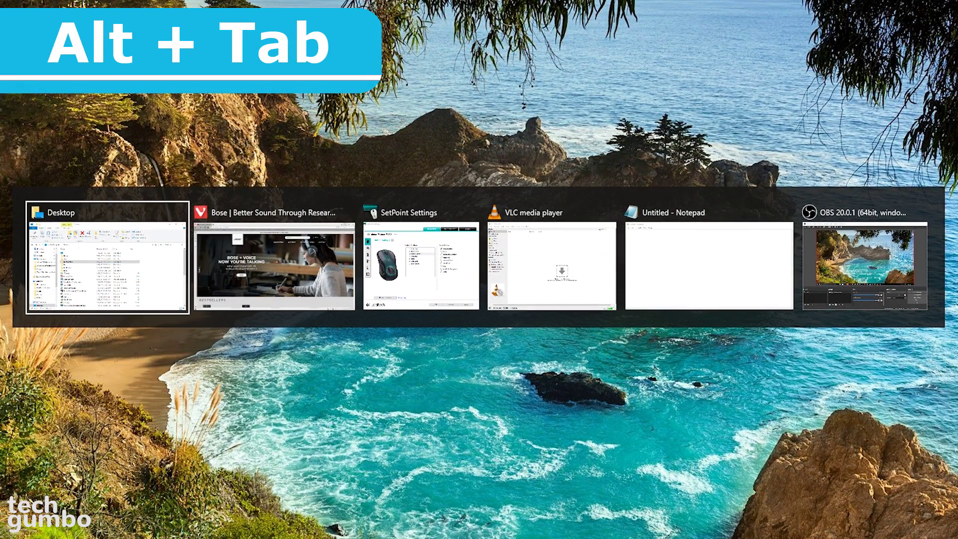
pyautogui.hotkey('alt', 'Tab')
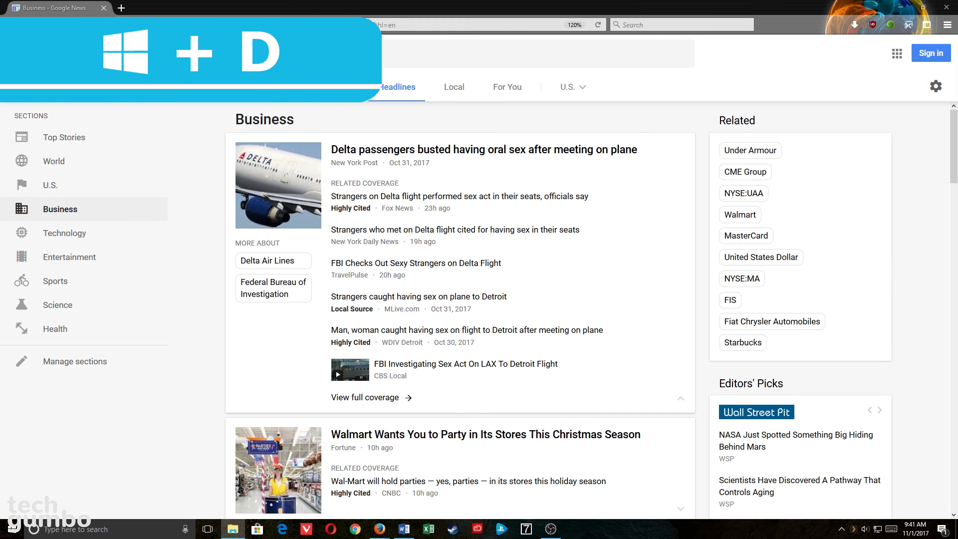
# - Show the desktop by minimizing all open windows, and restore them
pyautogui.press('super+d')
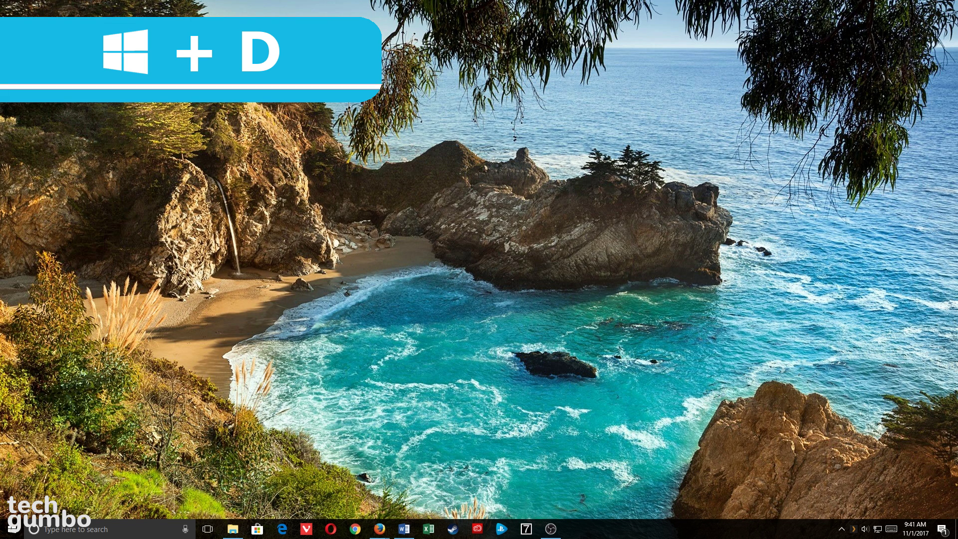
pyautogui.press('super+d')
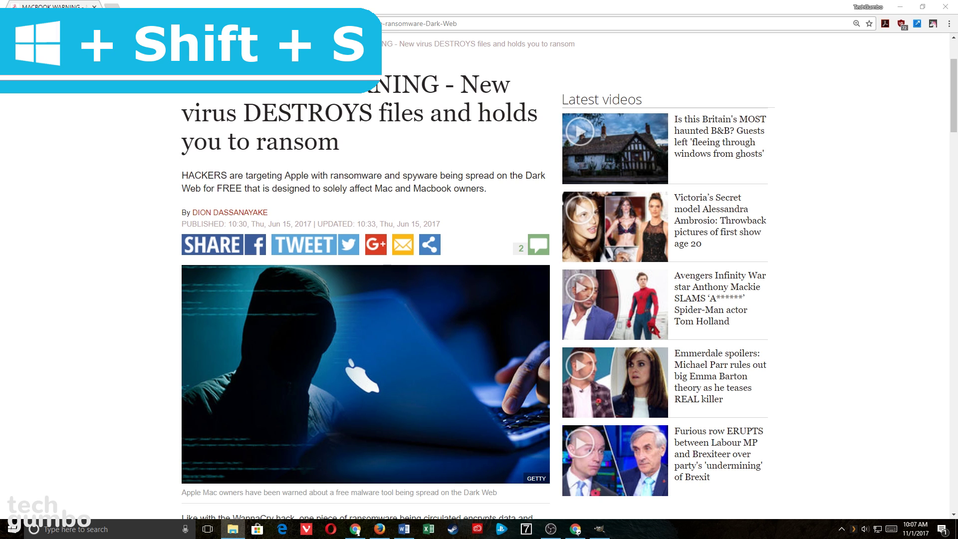
# - Snip the headline and photo of the MacBook warning article and paste the capture into the blank GIMP image
pyautogui.press('super+shift+s')
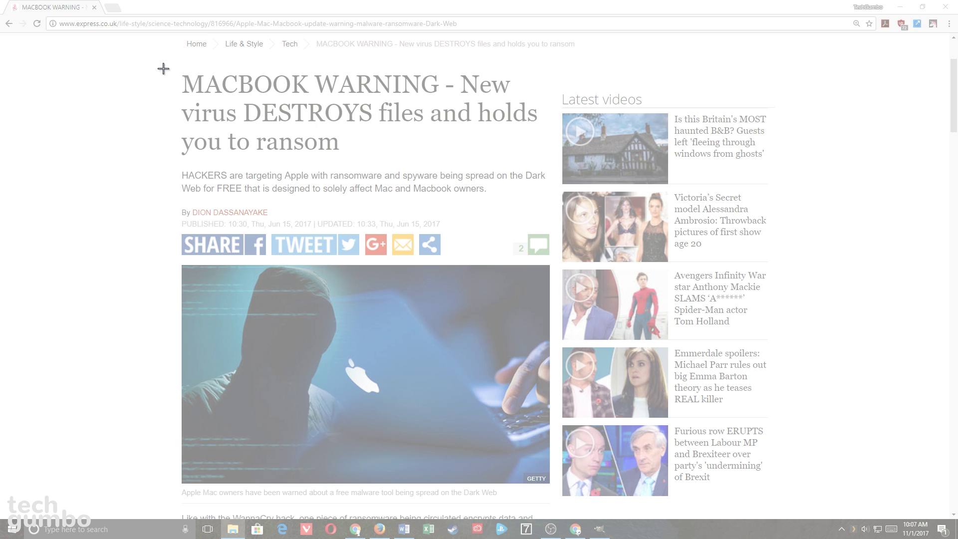
pyautogui.moveTo(163, 68); pyautogui.dragTo(555, 502)
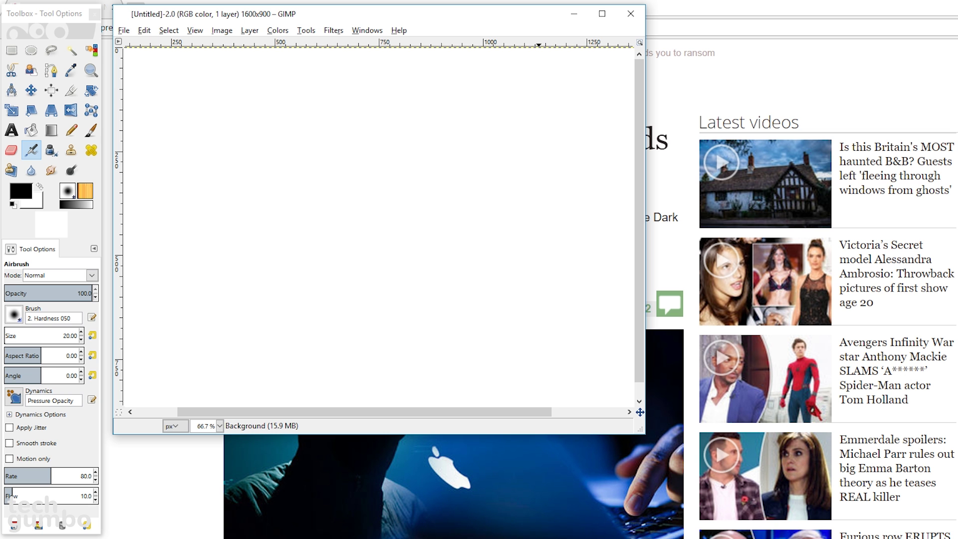
pyautogui.hotkey('ctrl', 'v')
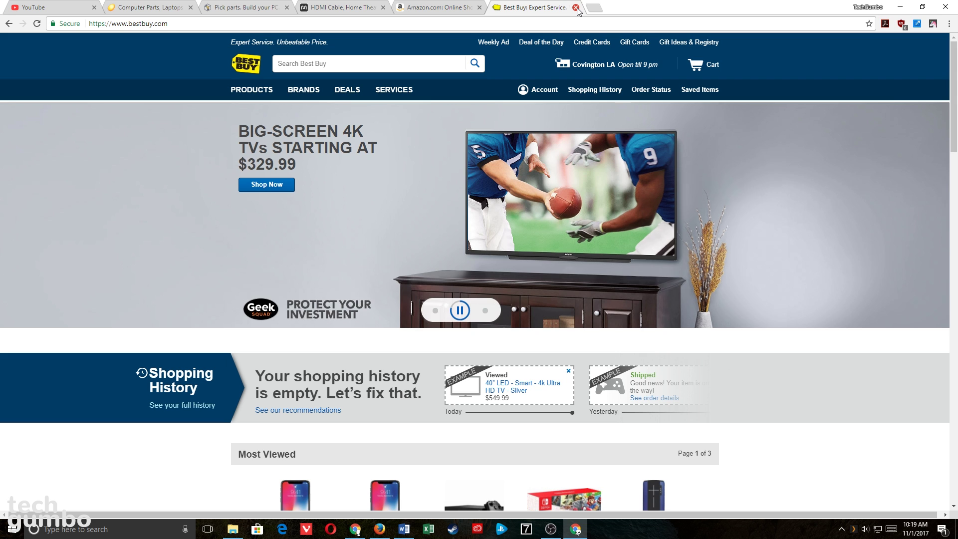
# - Close the Best Buy, Amazon and Monoprice browser tabs
pyautogui.click(576, 7)
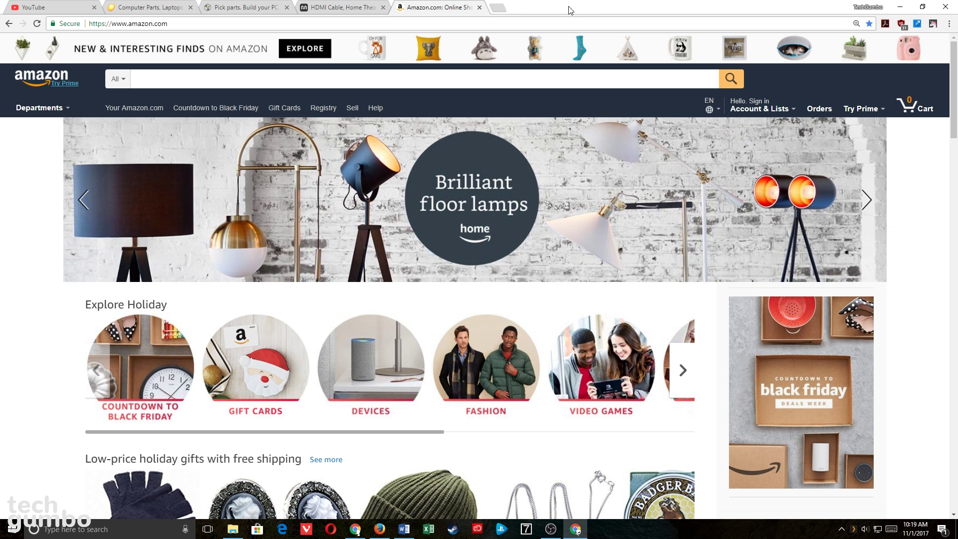
pyautogui.click(479, 7)
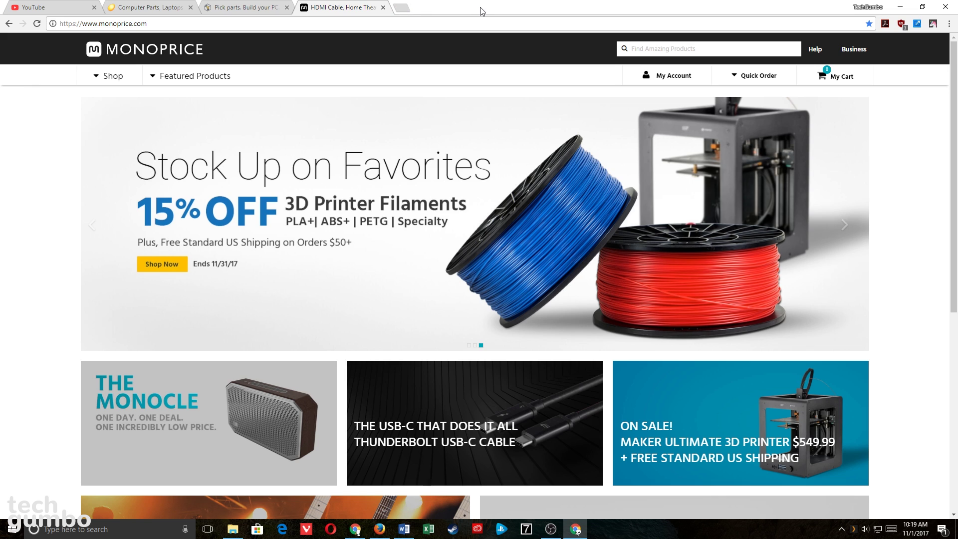
pyautogui.click(383, 7)
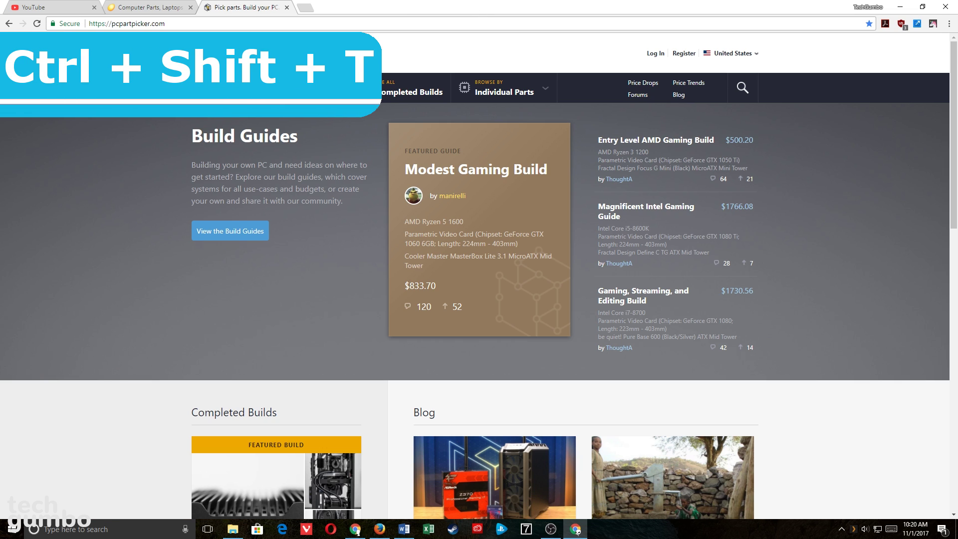
# - Reopen the three most recently closed browser tabs, starting with Monoprice
pyautogui.hotkey('ctrl', 'shift', 't')
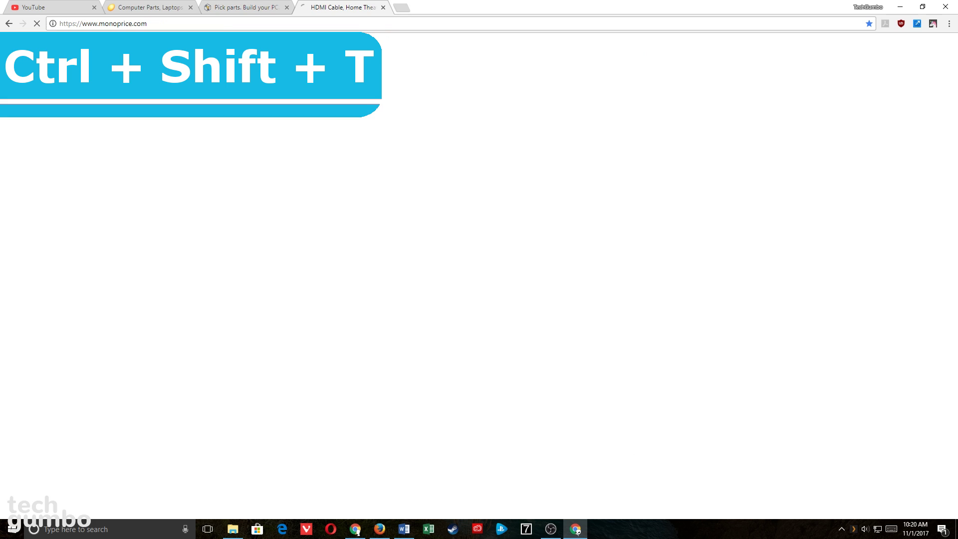
pyautogui.hotkey('ctrl', 'shift', 't')
pyautogui.hotkey('ctrl', 'shift', 't')
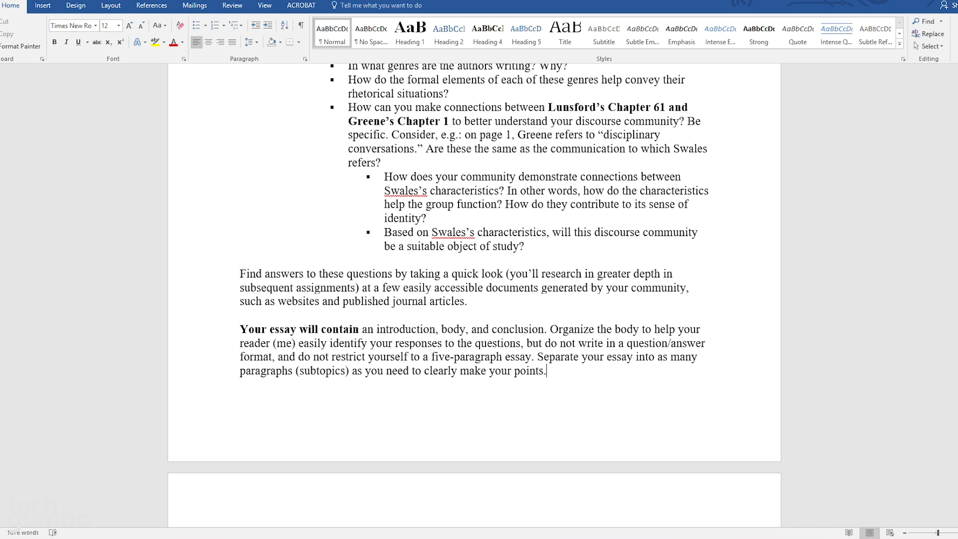
# - Delete "points." from the end of the document's last paragraph character by character
pyautogui.press('BackSpace')
pyautogui.press('BackSpace')
pyautogui.press('BackSpace')
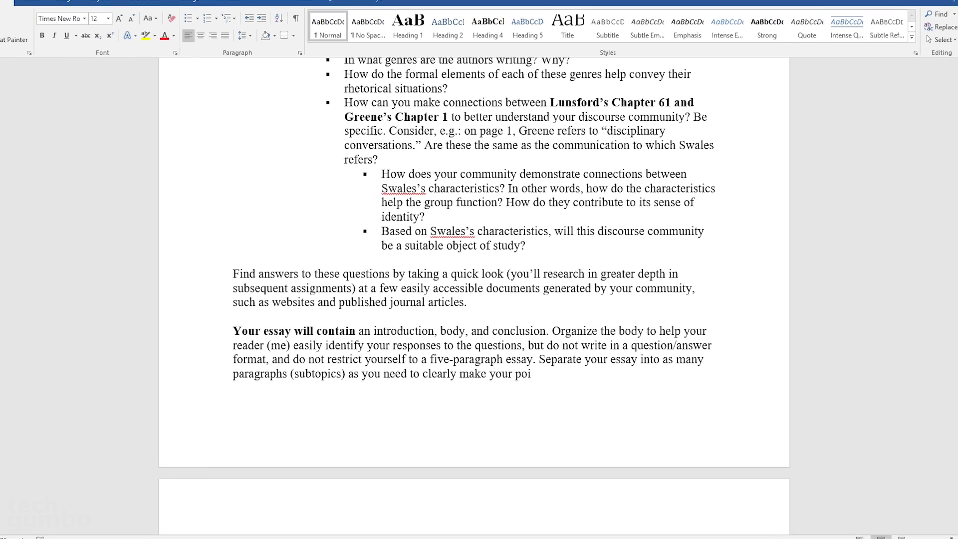
pyautogui.press('BackSpace')
pyautogui.press('BackSpace')
pyautogui.press('BackSpace')
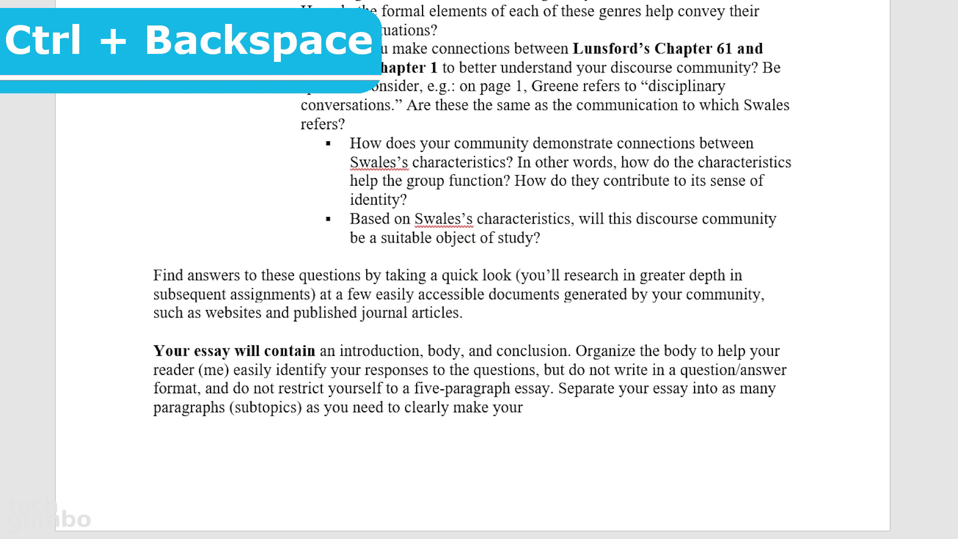
# - Delete the end of the last paragraph one whole word at a time, from "your" back past "need to"
pyautogui.hotkey('ctrl', 'BackSpace')
pyautogui.hotkey('ctrl', 'BackSpace')
pyautogui.hotkey('ctrl', 'BackSpace')
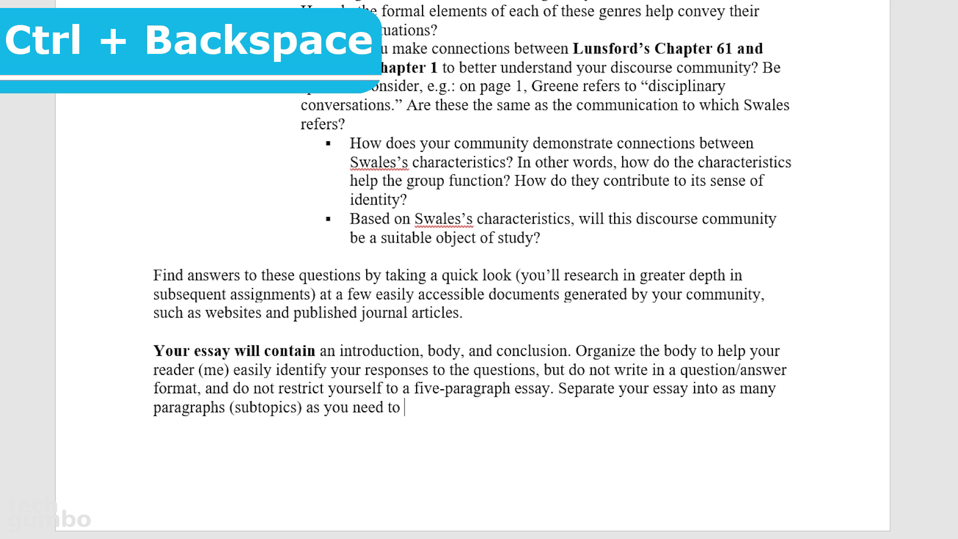
pyautogui.hotkey('ctrl', 'BackSpace')
pyautogui.hotkey('ctrl', 'BackSpace')
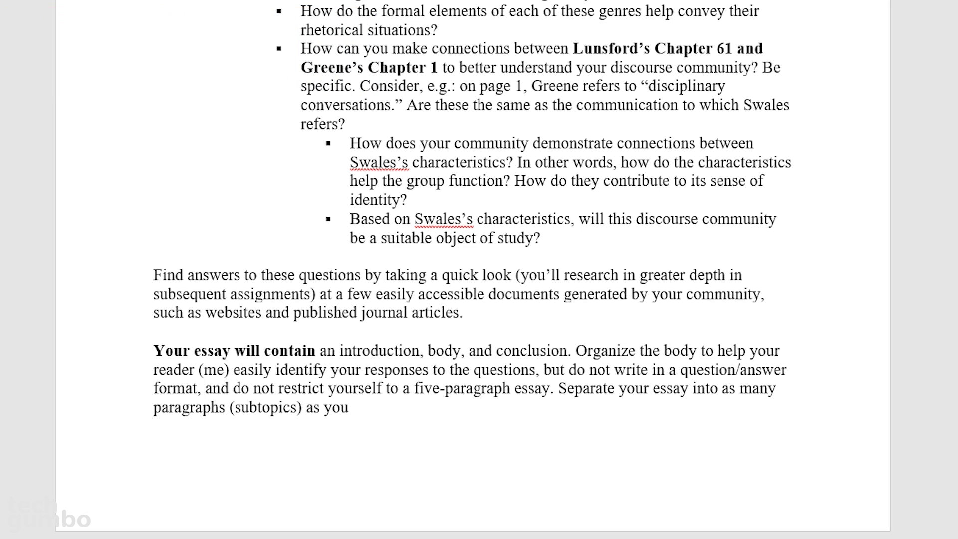
pyautogui.hotkey('ctrl', 'BackSpace')
pyautogui.hotkey('ctrl', 'BackSpace')
pyautogui.hotkey('ctrl', 'BackSpace')
pyautogui.hotkey('ctrl', 'BackSpace')
pyautogui.hotkey('ctrl', 'BackSpace')
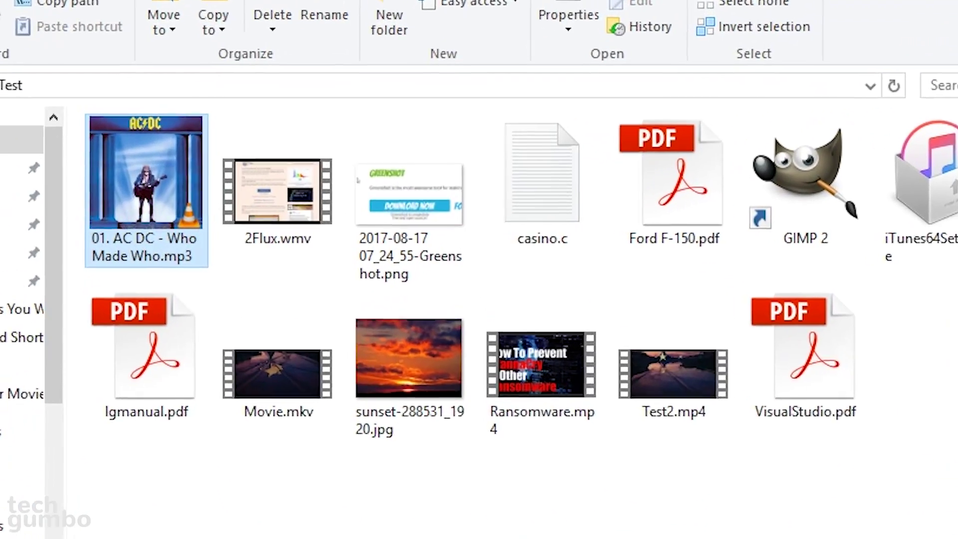
# - Rename the image sunset-288531_1920.jpg in the Test folder as Cali Sunset.jpg
pyautogui.click(385, 212)
pyautogui.press('Right')
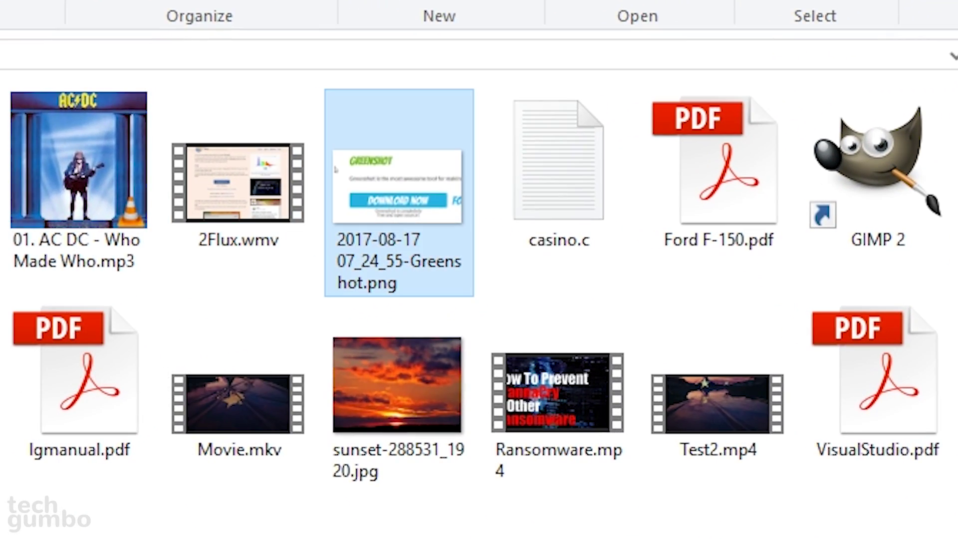
pyautogui.press('Down')
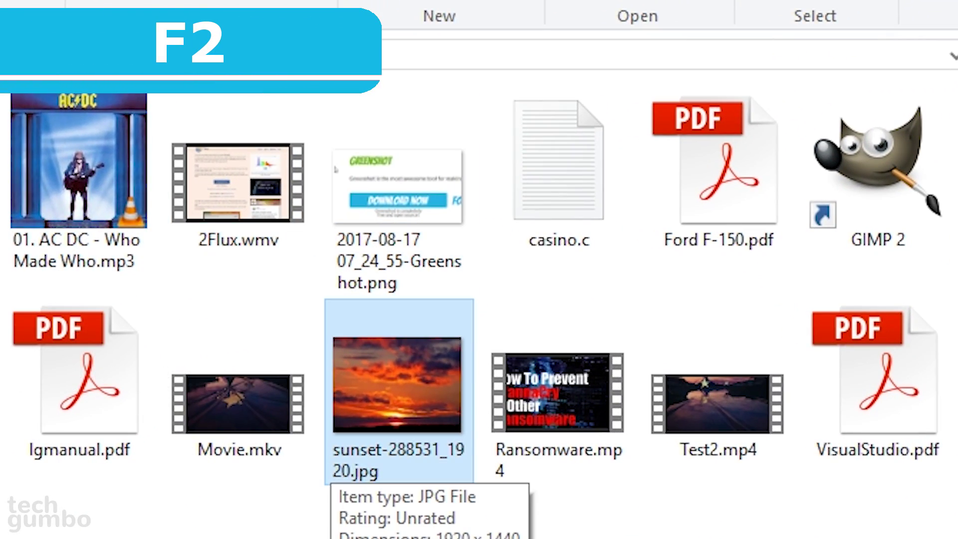
pyautogui.press('F2')
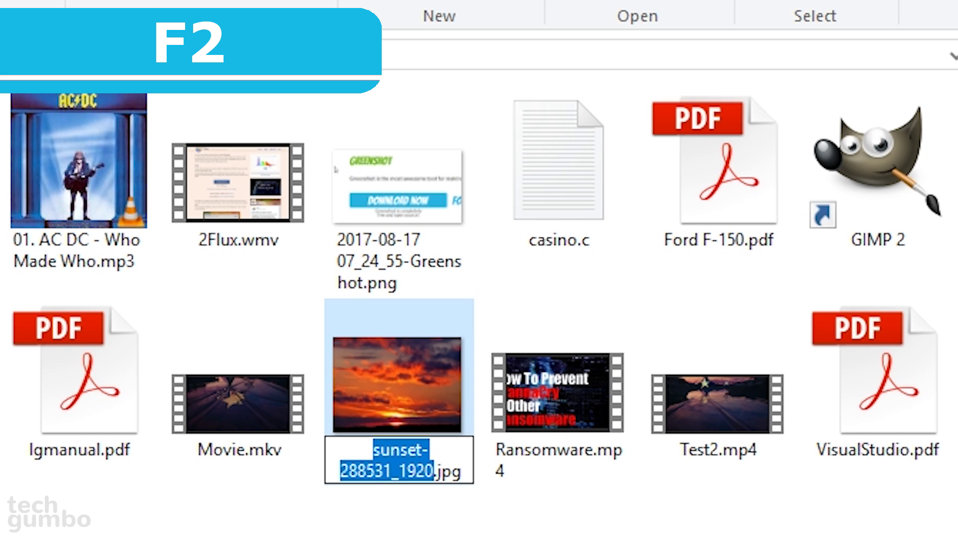
pyautogui.write('Cali Sunset')
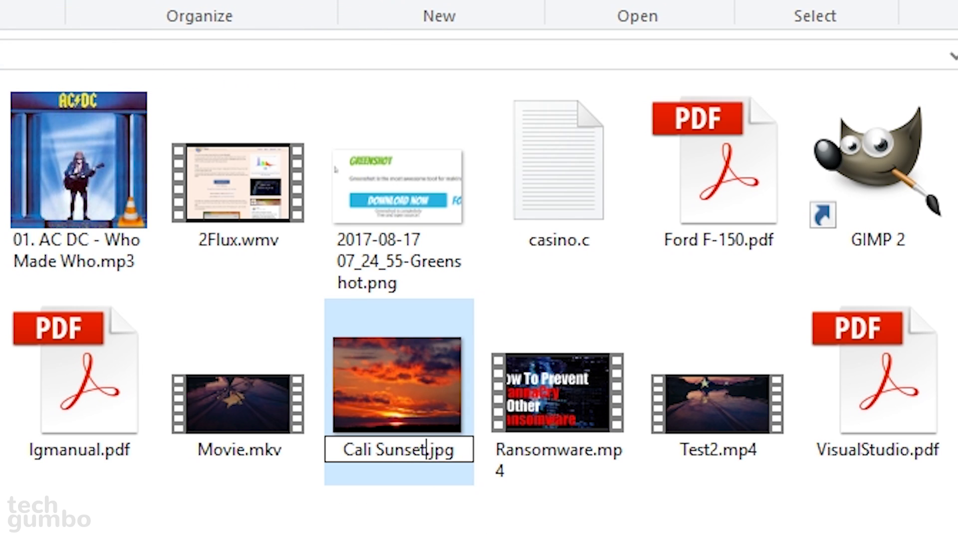
pyautogui.press('Return')
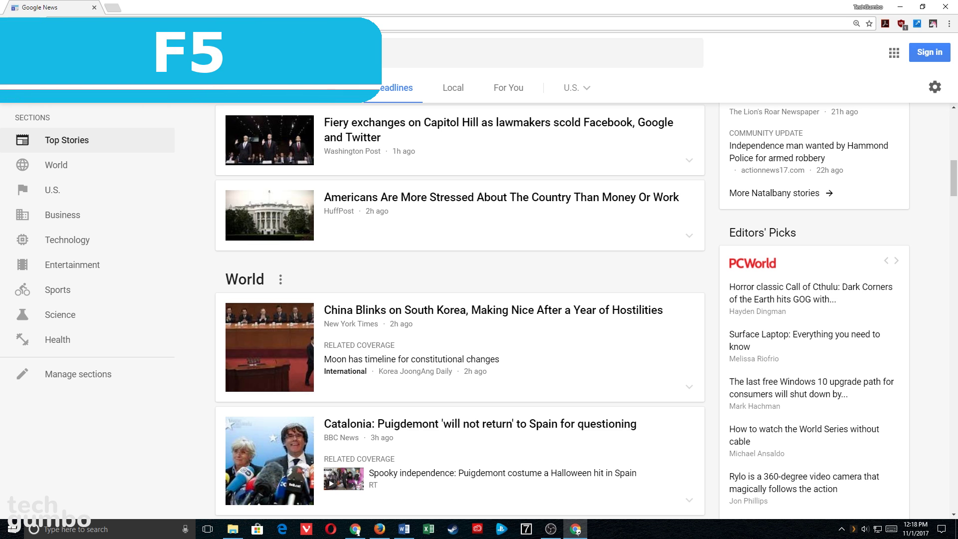
# - Refresh the Google News page
pyautogui.press('F5')
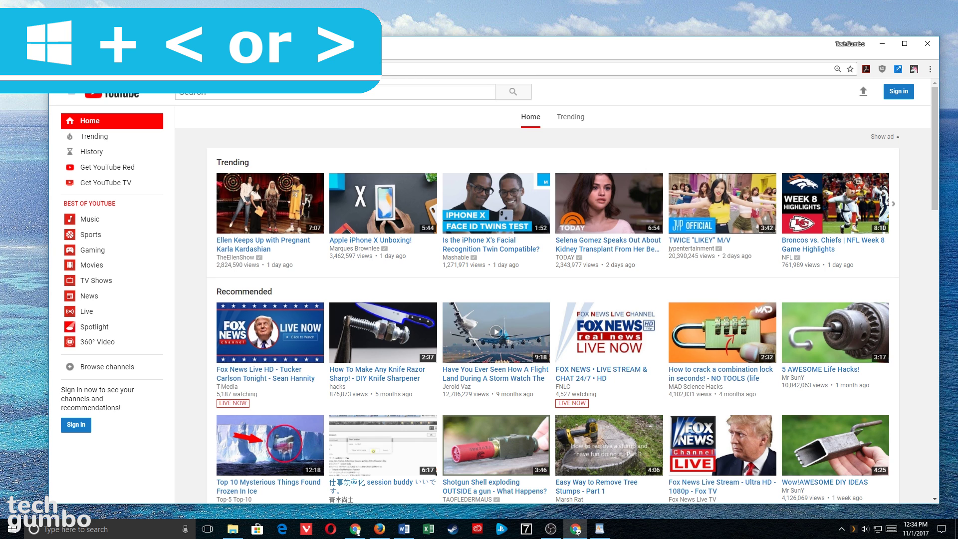
# - Snap the YouTube browser window to the right half of the screen and the WordPad window to the left half
pyautogui.press('super+Right')
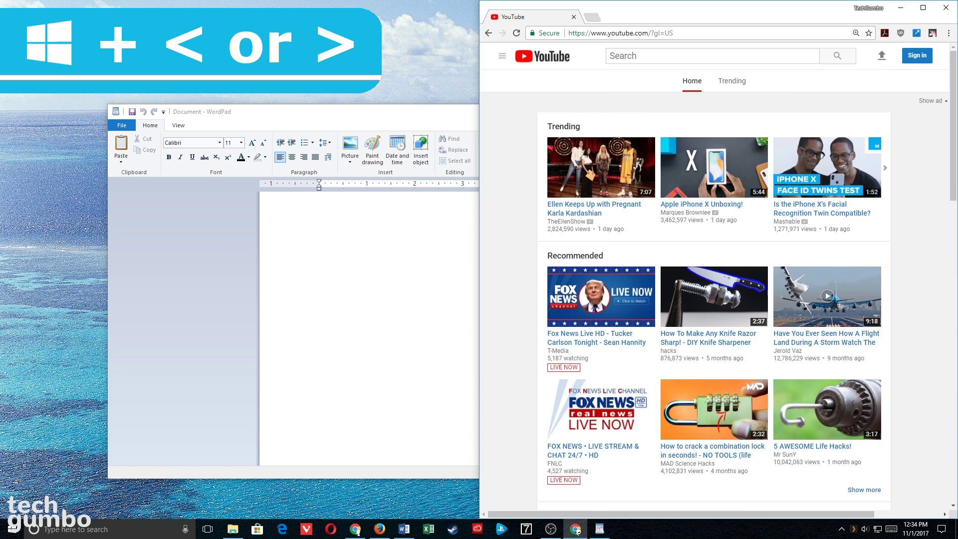
pyautogui.hotkey('alt', 'Tab')
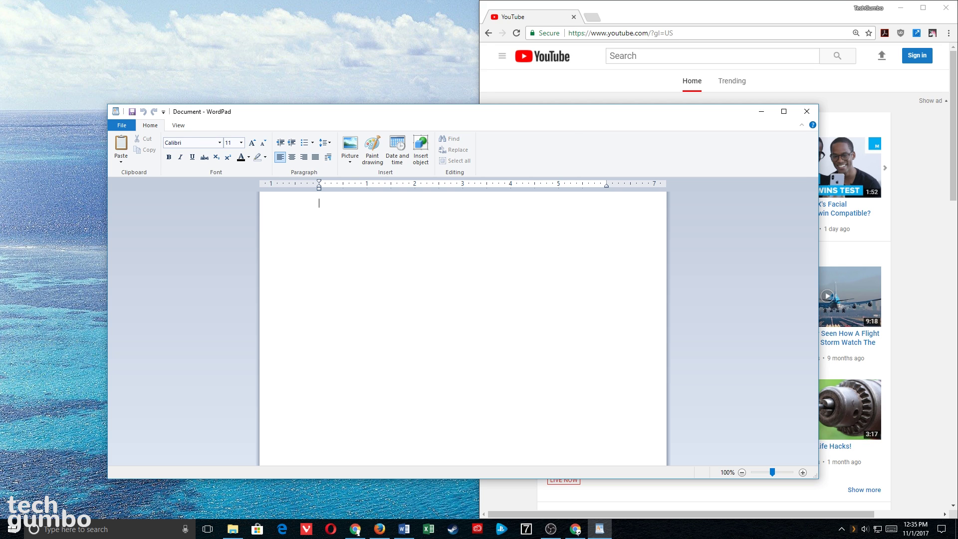
pyautogui.press('super+Left')
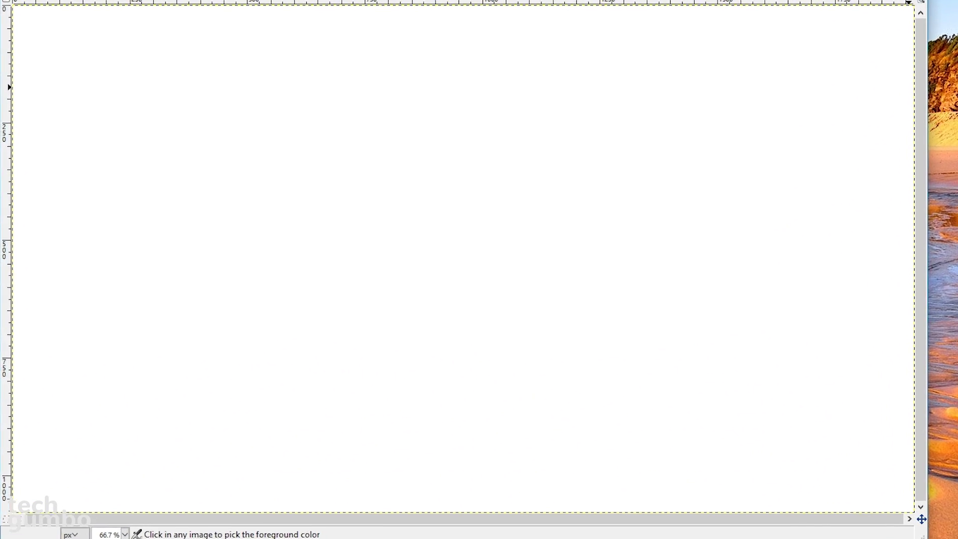
# - Paste the image from the clipboard into the blank GIMP canvas
pyautogui.hotkey('ctrl', 'v')
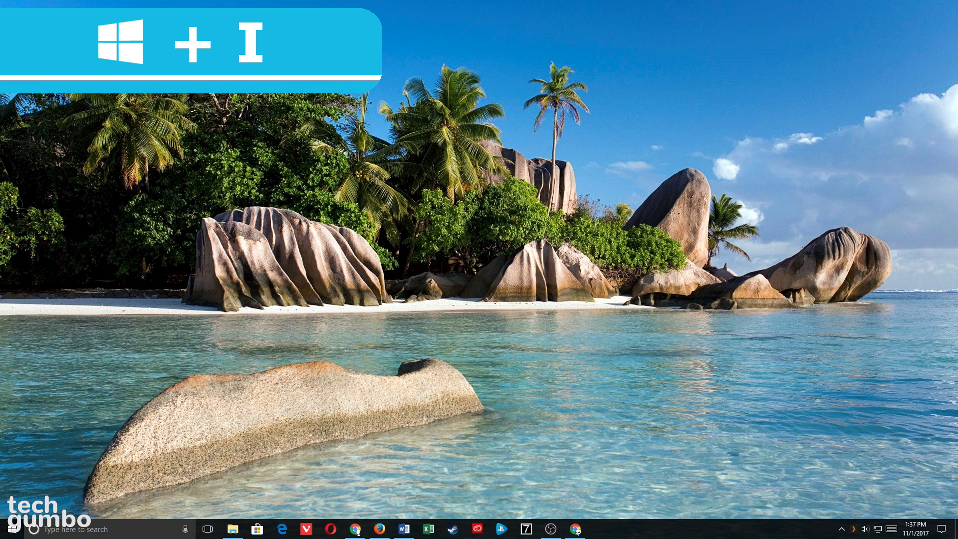
# - Open the Windows Settings window from the desktop
pyautogui.press('super+i')
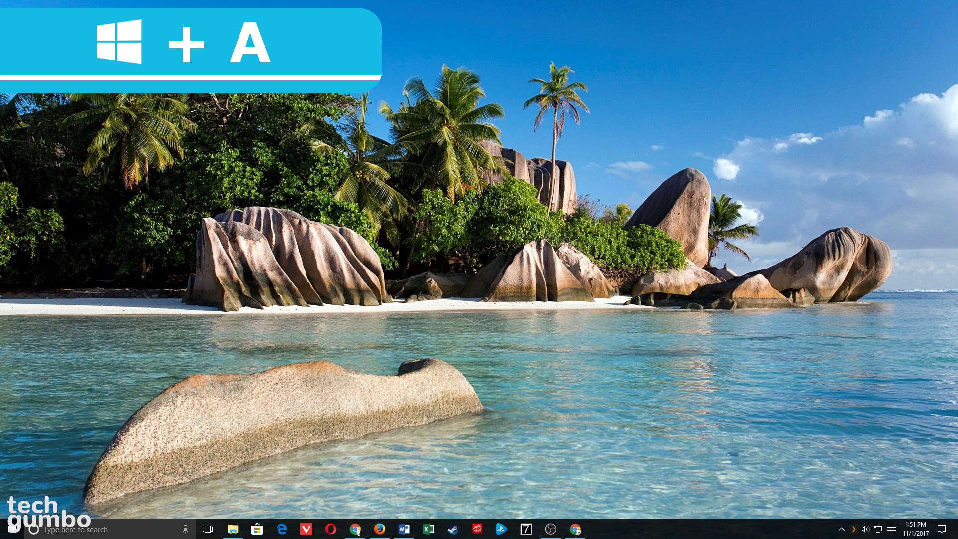
# - Open the Action Center and toggle its Wi-Fi quick action
pyautogui.press('super+a')
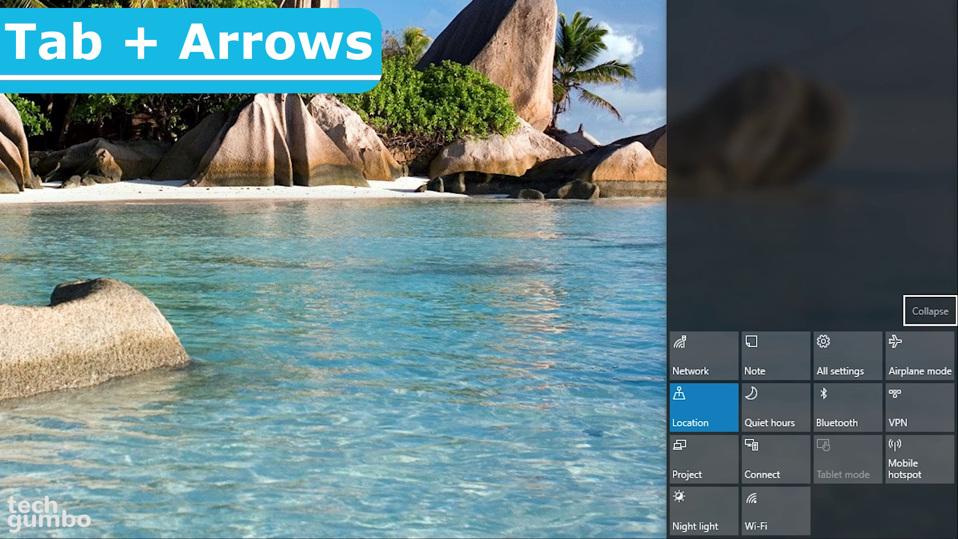
pyautogui.press('Tab')
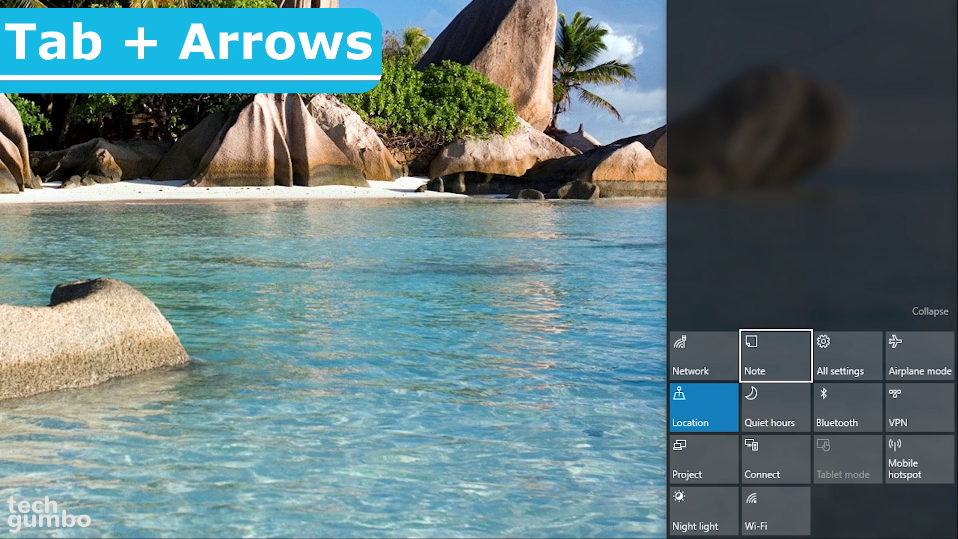
pyautogui.press('Down')
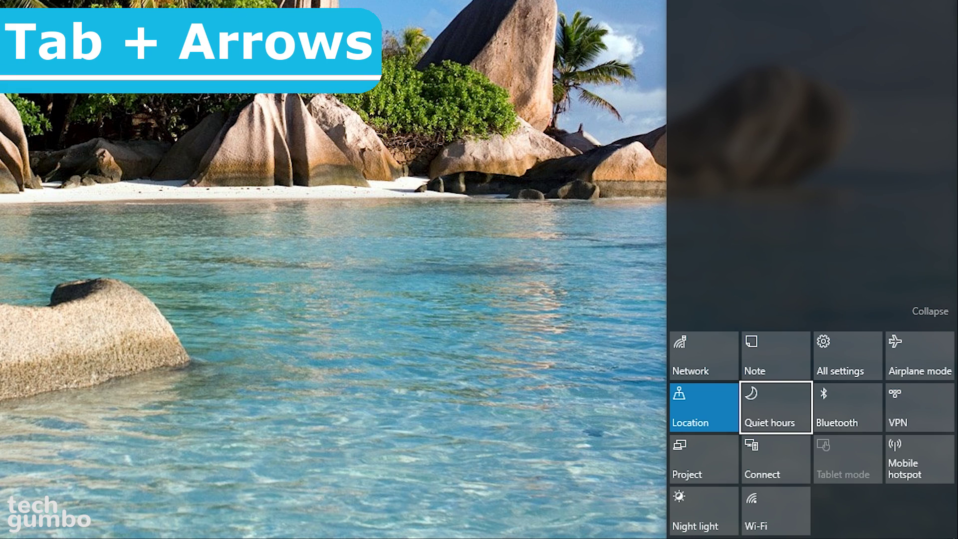
pyautogui.press('Left')
pyautogui.press('Down')
pyautogui.press('Right')
pyautogui.press('Down')
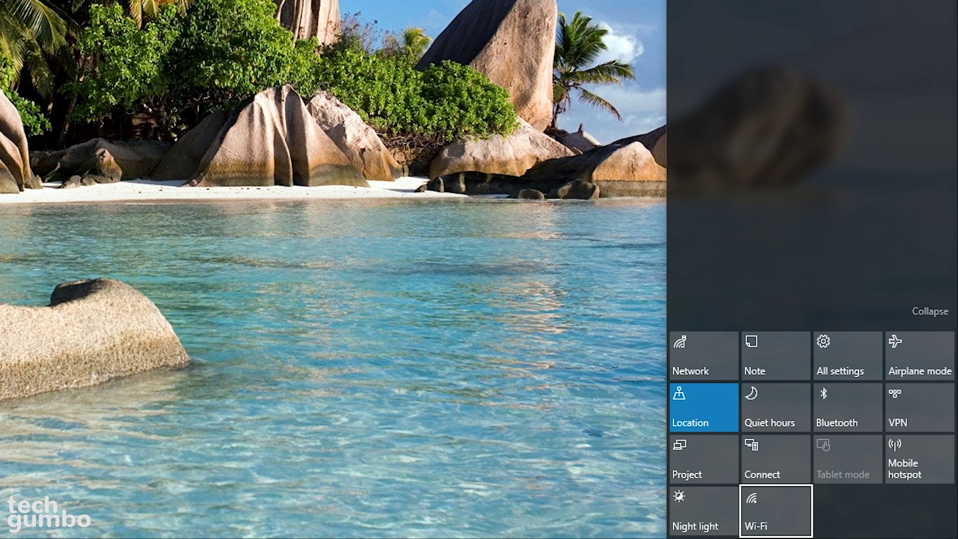
pyautogui.press('space')
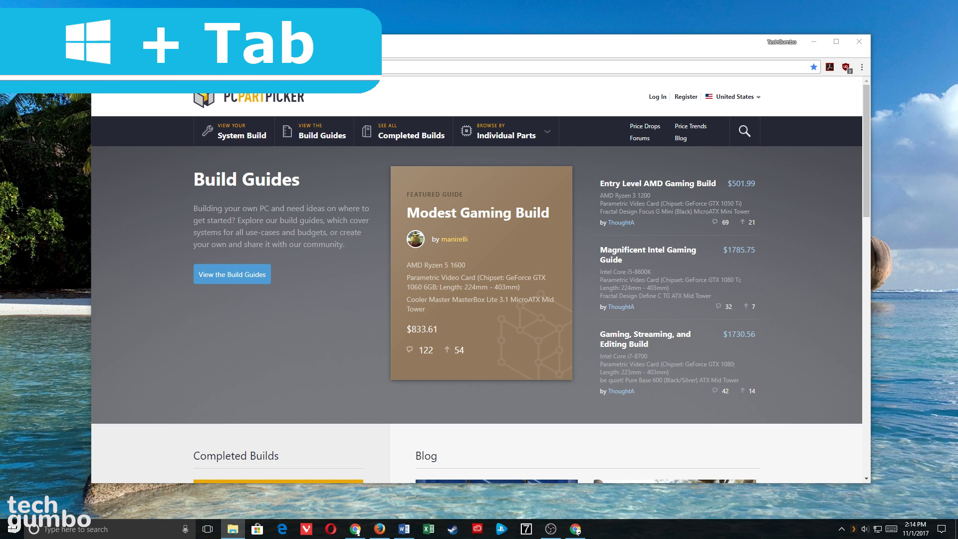
# - Preview the open windows of Desktop 2 and Desktop 1 in Task View and add a new virtual desktop
pyautogui.press('super+Tab')
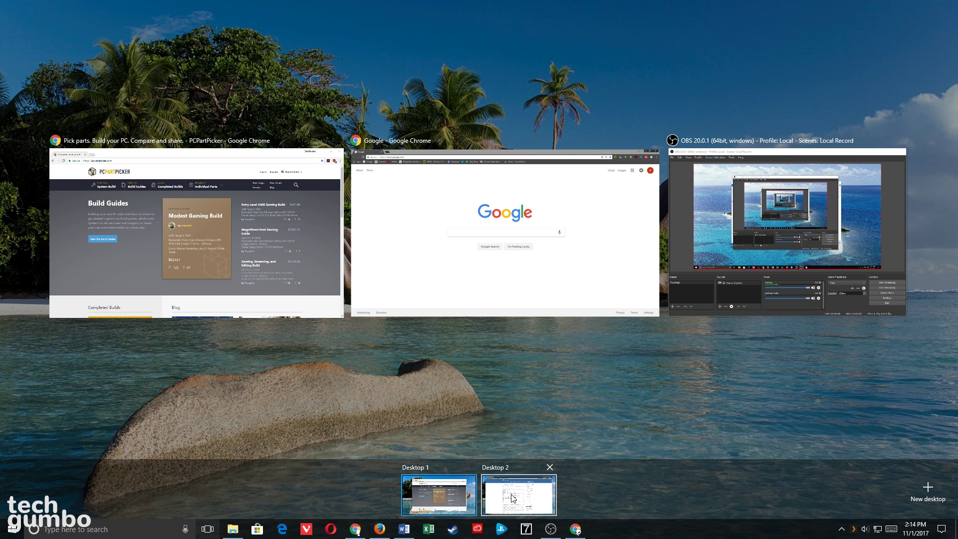
pyautogui.moveTo(513, 498)
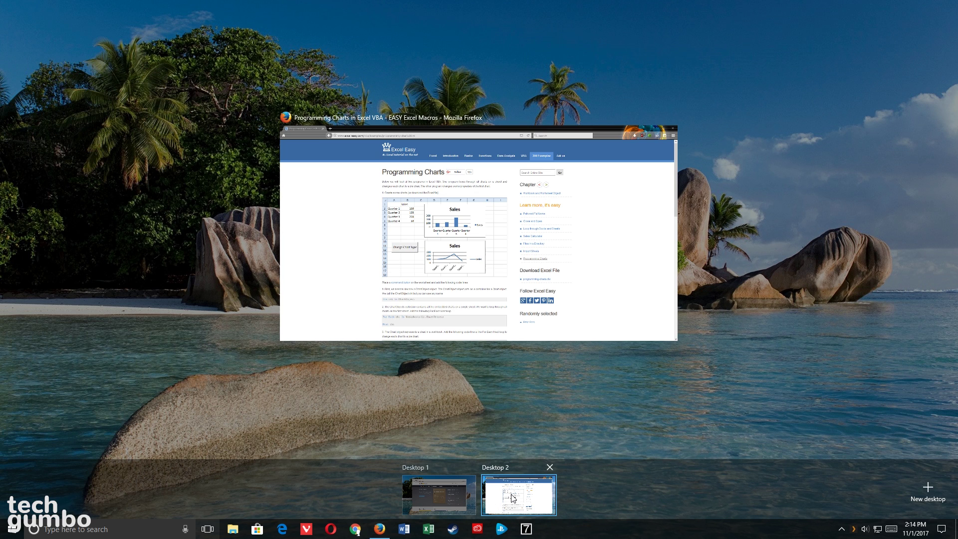
pyautogui.press('Left')
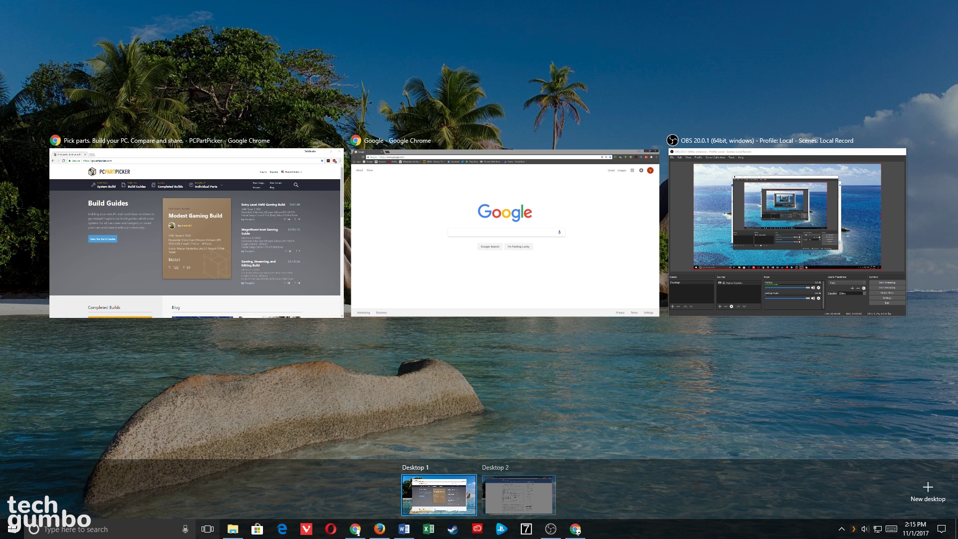
pyautogui.press('super+ctrl+d')
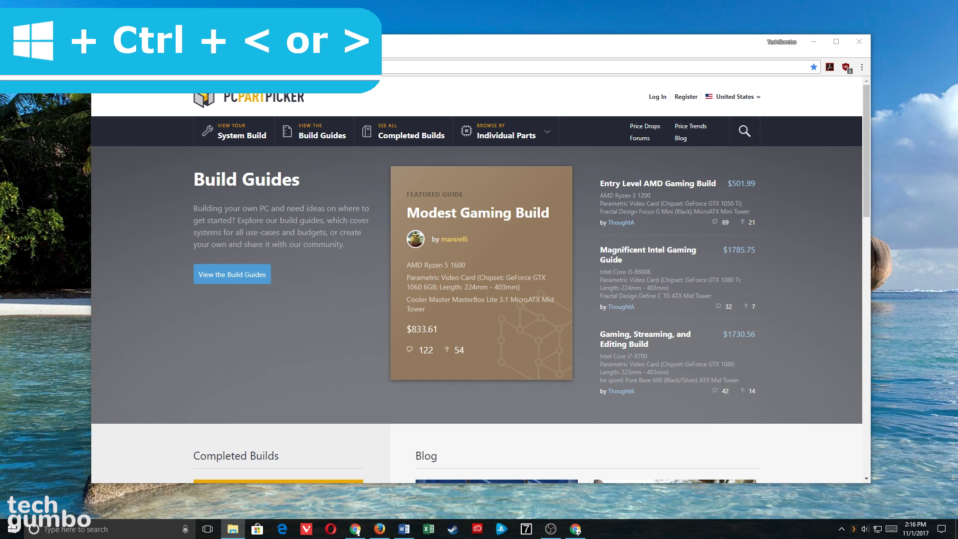
# - Switch through the virtual desktops to the empty third one and return to the first desktop
pyautogui.press('super+ctrl+Right')
pyautogui.press('super+ctrl+Right')
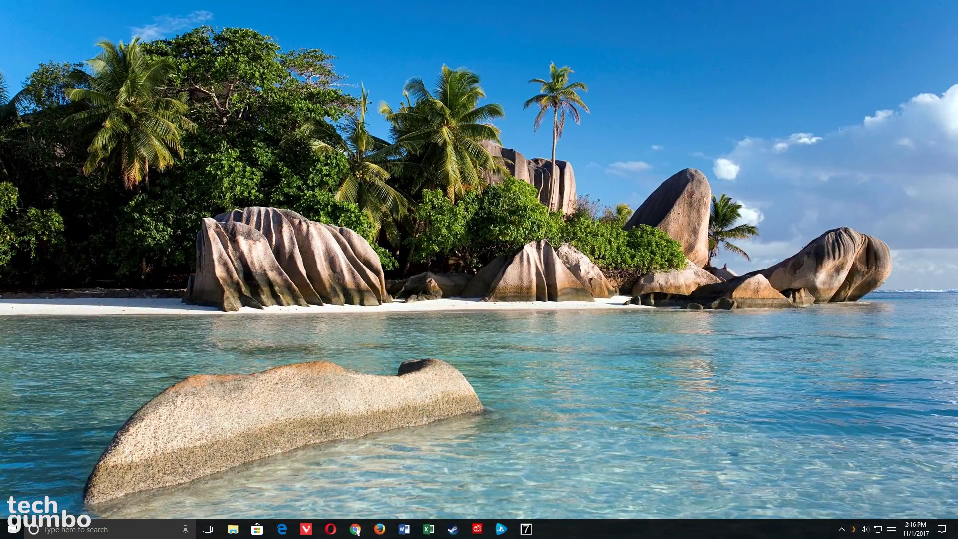
pyautogui.press('super+ctrl+Left')
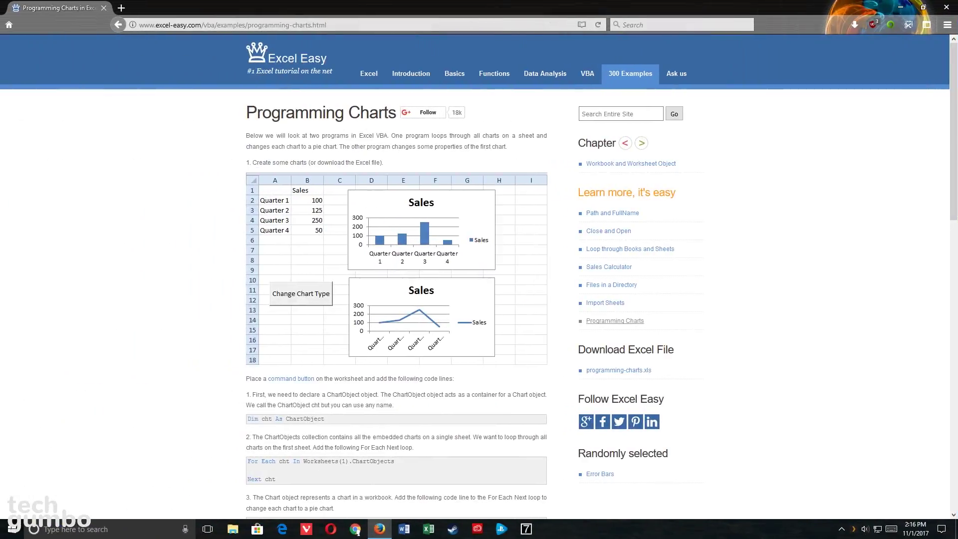
pyautogui.press('super+ctrl+Left')
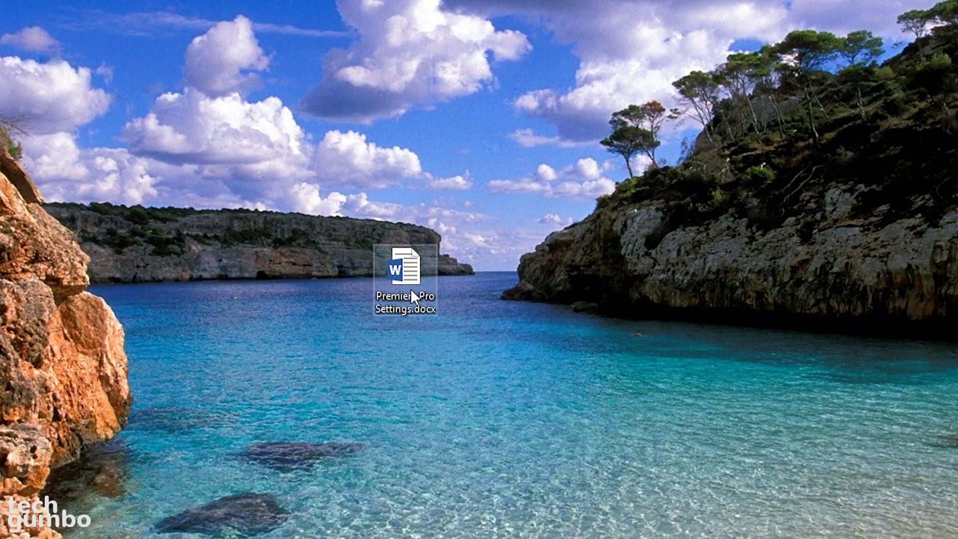
# - Place a copy of the Premiere Pro Settings.docx file beside the original on the desktop
pyautogui.click(439, 279)
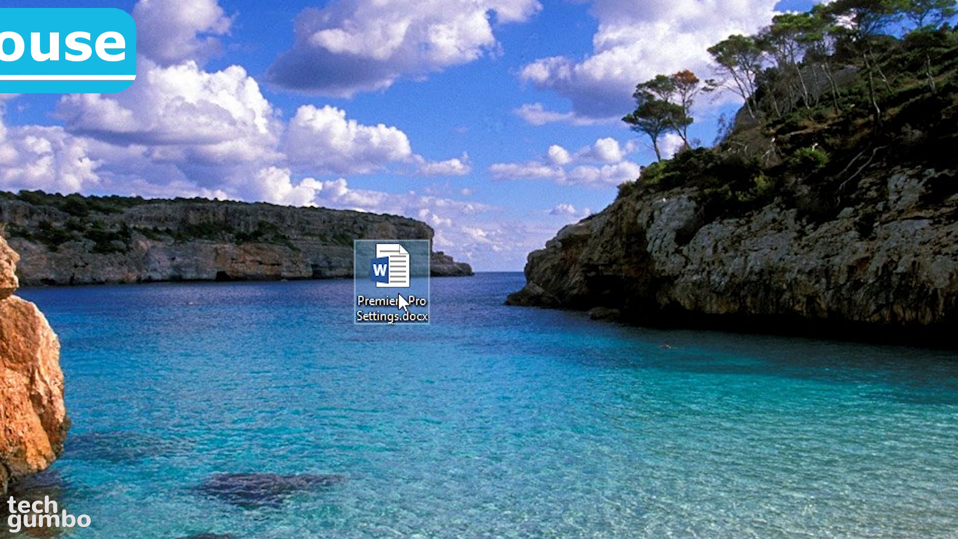
pyautogui.moveTo(397, 291); pyautogui.dragTo(514, 294)
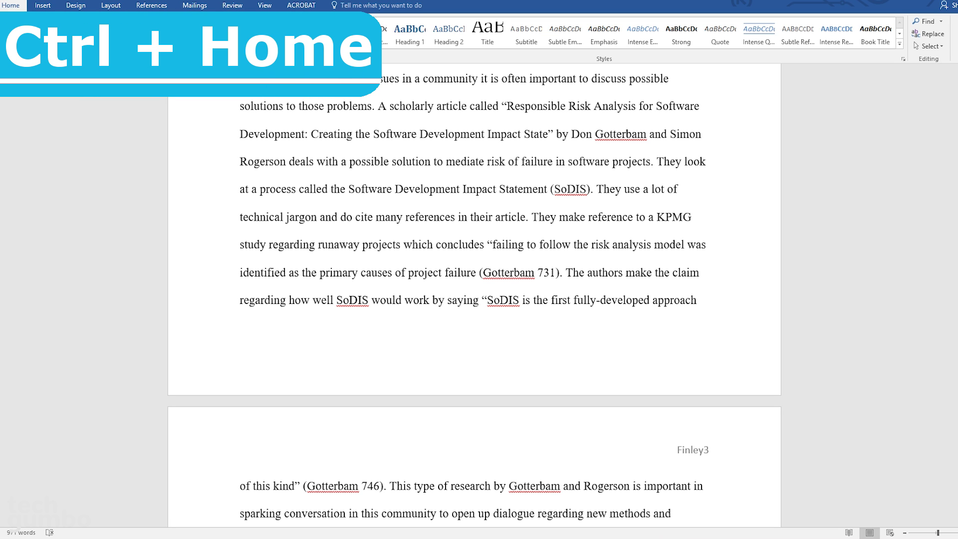
# - Jump to the beginning of the Word document and then to its end
pyautogui.hotkey('ctrl', 'Home')
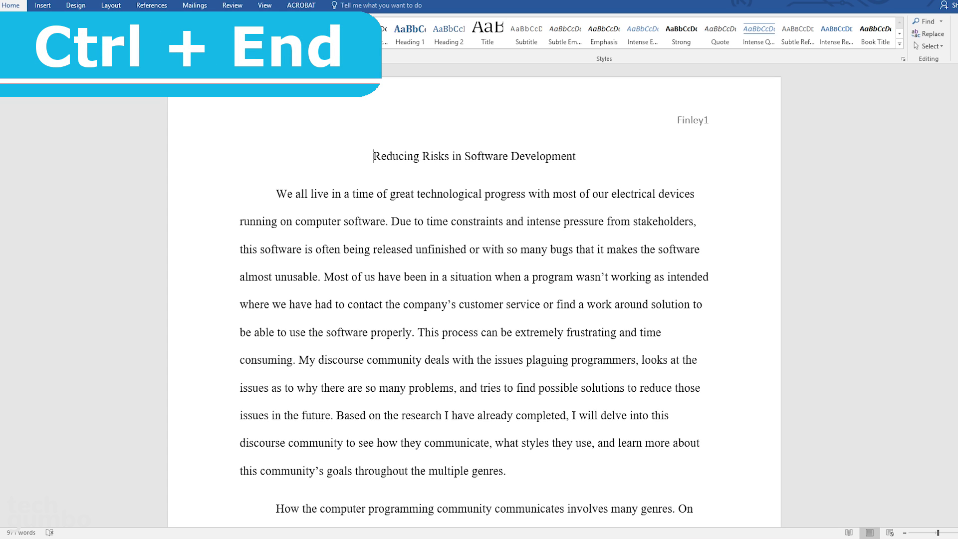
pyautogui.hotkey('ctrl', 'End')
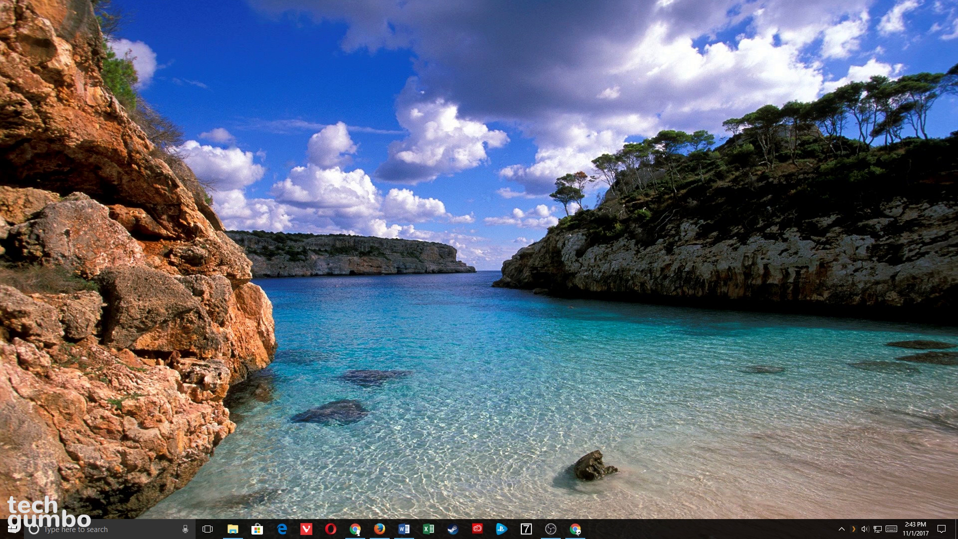
# - Open and close the Start menu, then bring up the quick link menu of system tools
pyautogui.press('super')
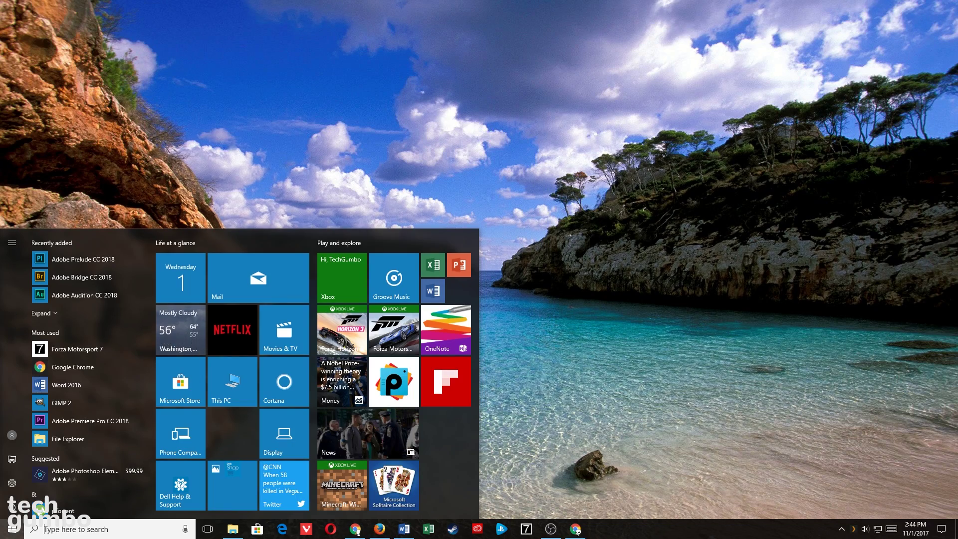
pyautogui.press('super')
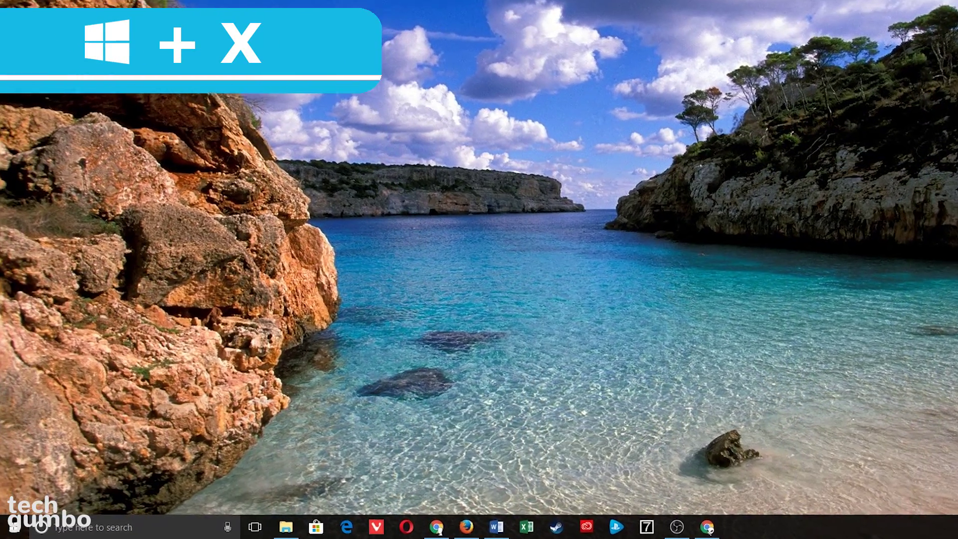
pyautogui.press('super+x')
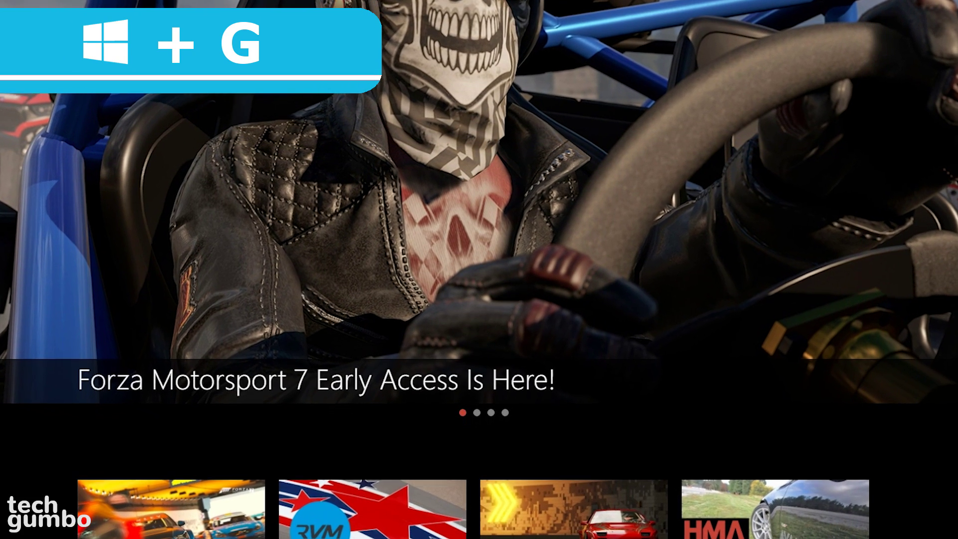
# - Bring up the Windows Game bar over the Forza window
pyautogui.press('super+g')
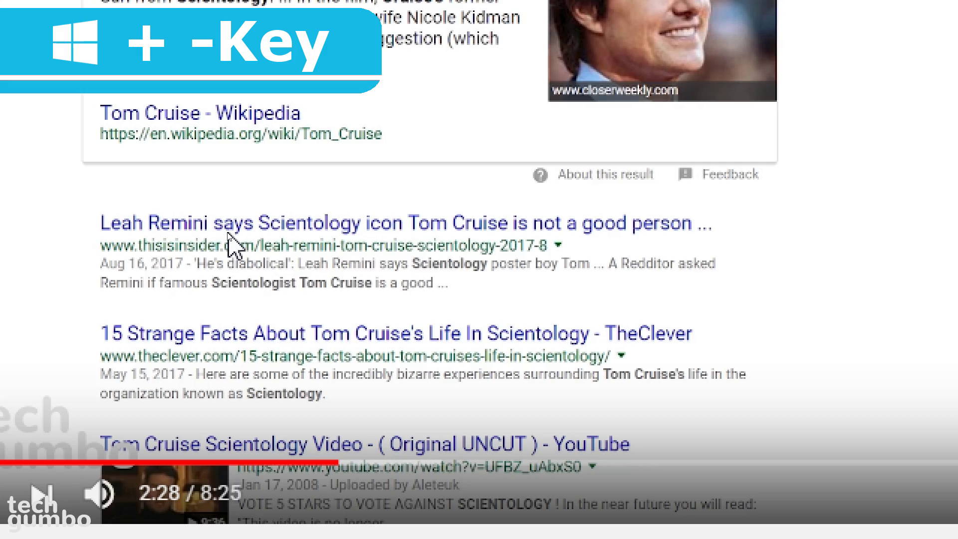
# - Zoom out the magnified view of the YouTube video with Magnifier
pyautogui.press('super+minus')
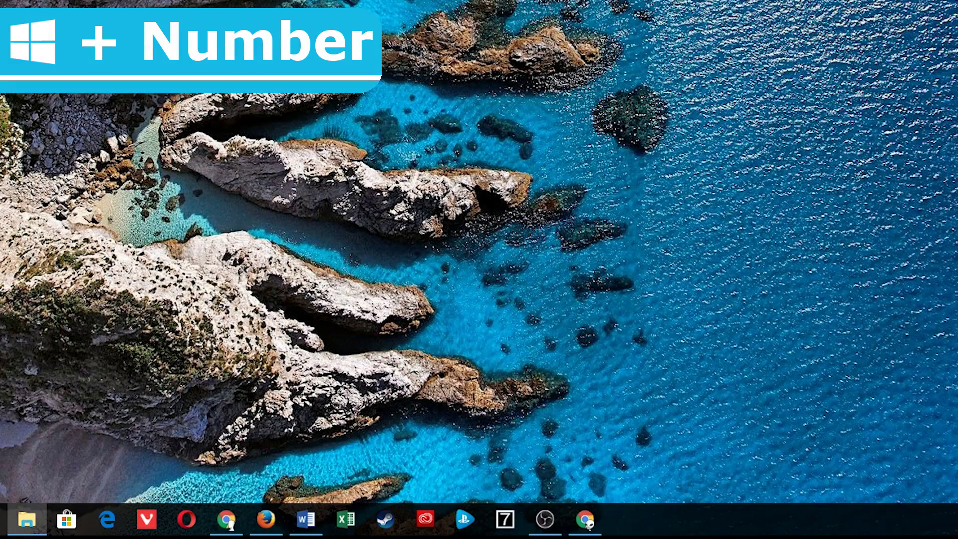
# - Launch the fourth application pinned to the taskbar
pyautogui.press('super+4')
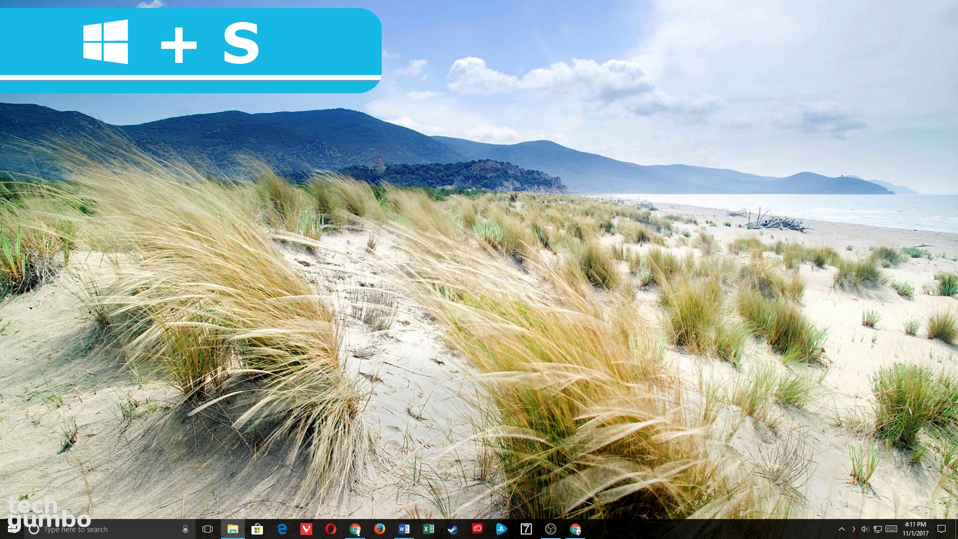
# - Search Windows for "premi" and open the file location of Adobe Premiere Pro CC 2018
pyautogui.press('super+s')
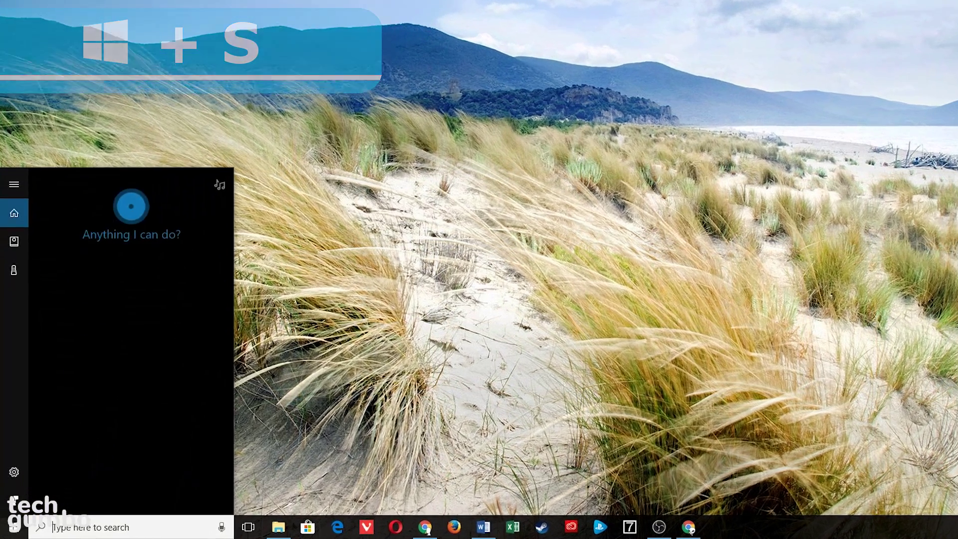
pyautogui.write('premi')
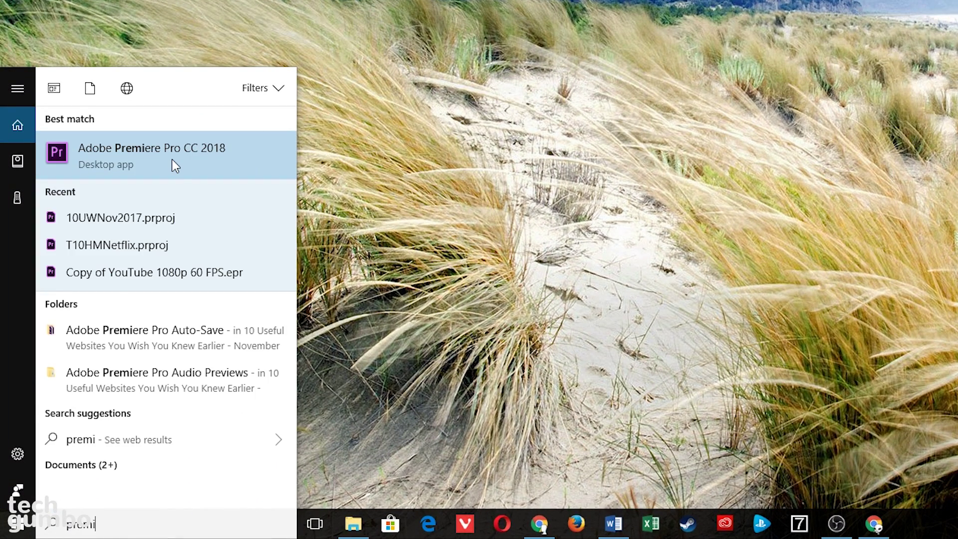
pyautogui.rightClick(172, 158)
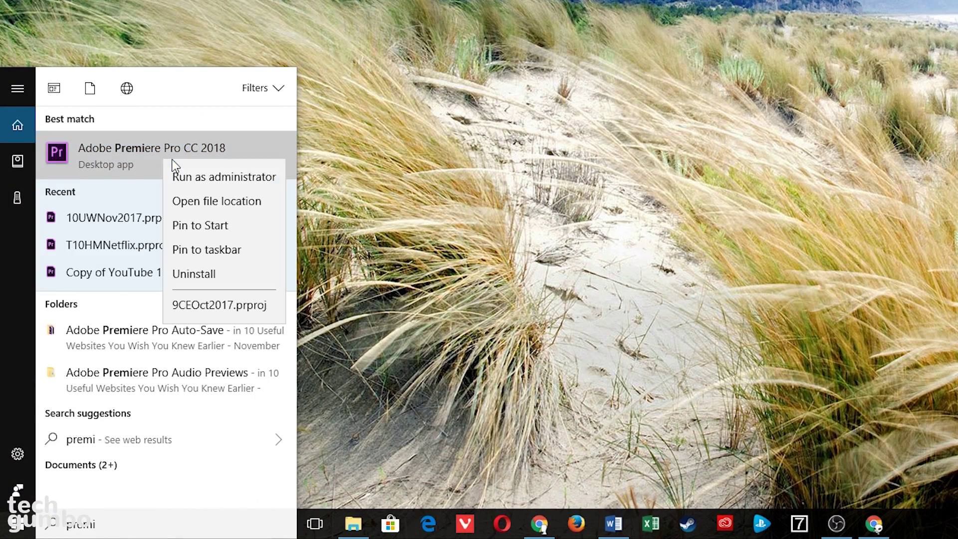
pyautogui.click(194, 202)
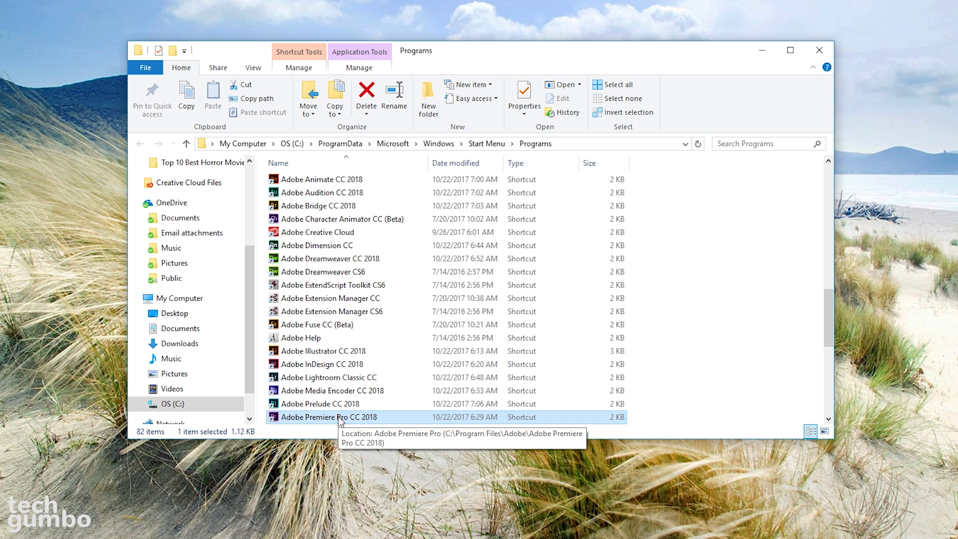
# - Assign the shortcut key Ctrl + Alt + P in the properties of the Adobe Premiere Pro CC 2018 shortcut and apply it
pyautogui.rightClick(341, 420)
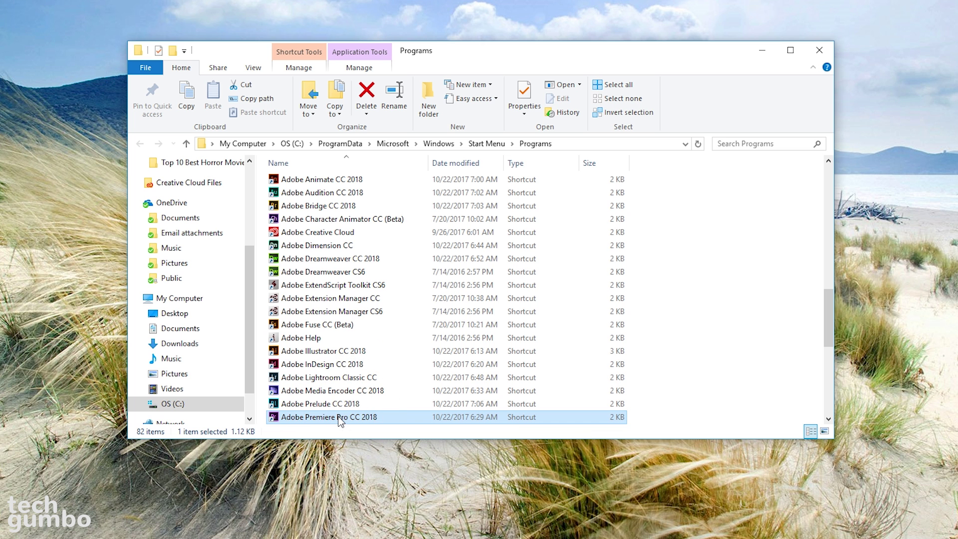
pyautogui.click(373, 407)
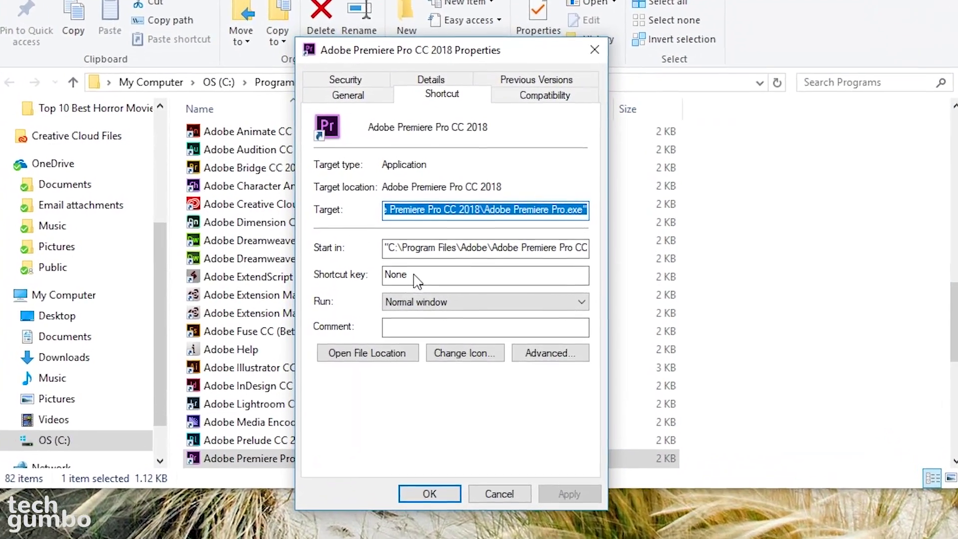
pyautogui.click(428, 283)
pyautogui.hotkey('ctrl', 'alt')
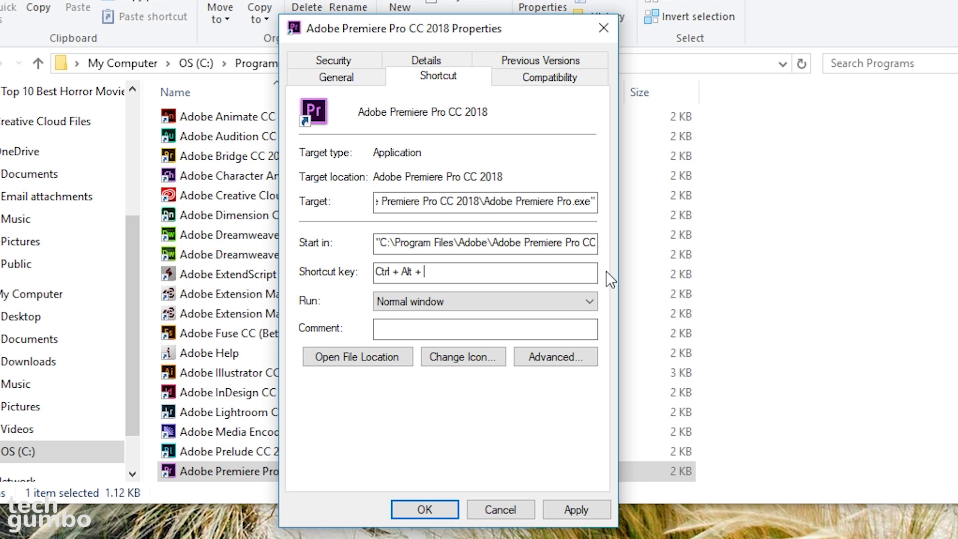
pyautogui.hotkey('ctrl', 'alt', 'p')
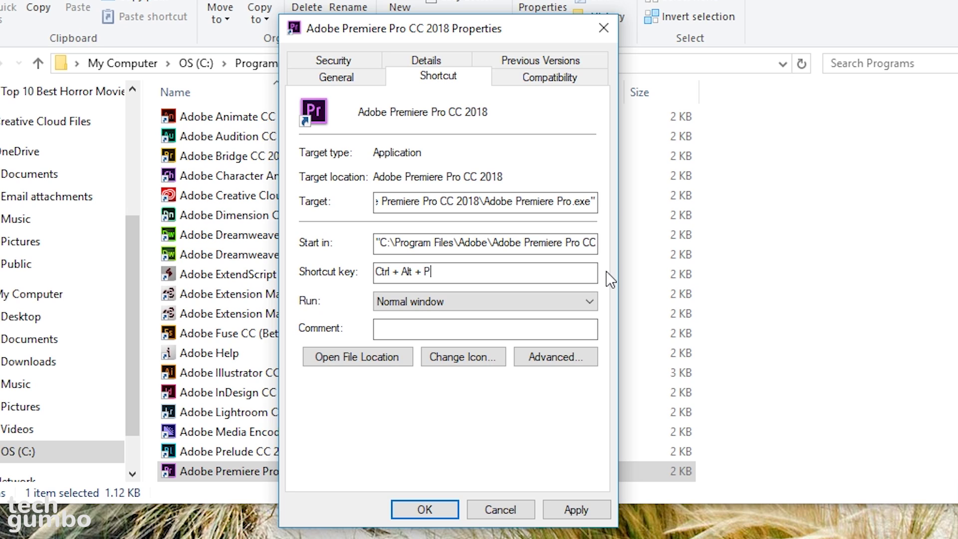
pyautogui.click(577, 510)
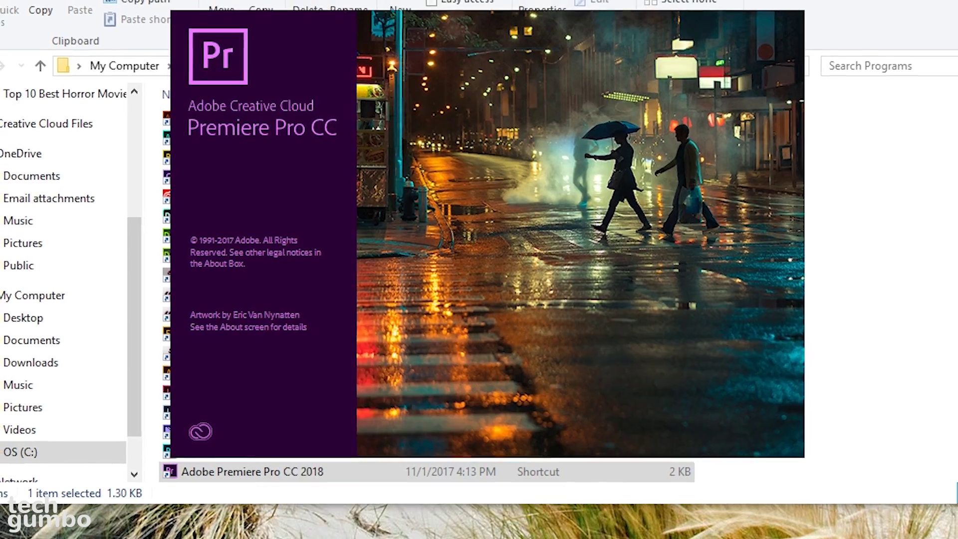